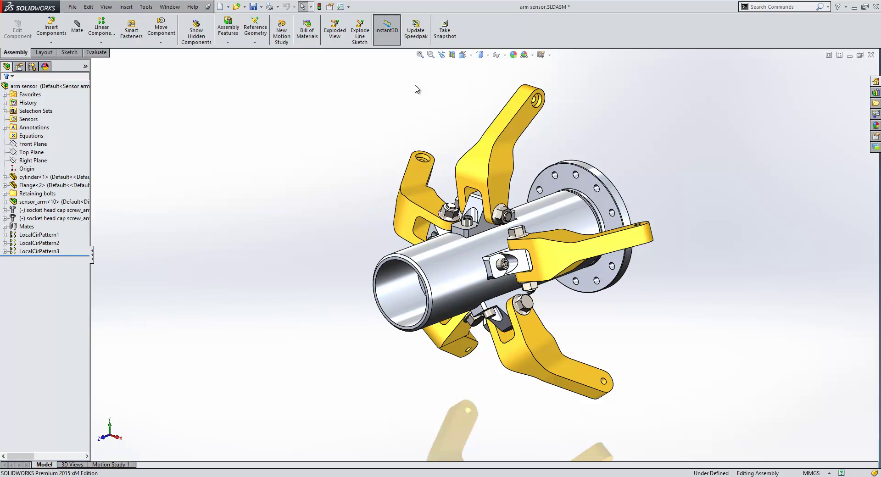
# Step: Section the assembly on the Front Plane at a -5.00mm offset and enable Section 2
pyautogui.click(452, 55)
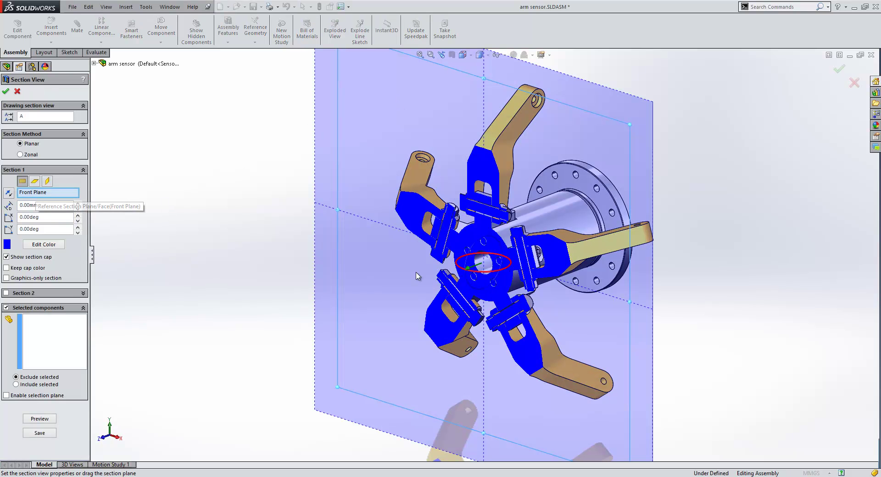
pyautogui.moveTo(467, 269)
pyautogui.mouseDown()
pyautogui.moveTo(474, 263)
pyautogui.moveTo(469, 272)
pyautogui.mouseUp()
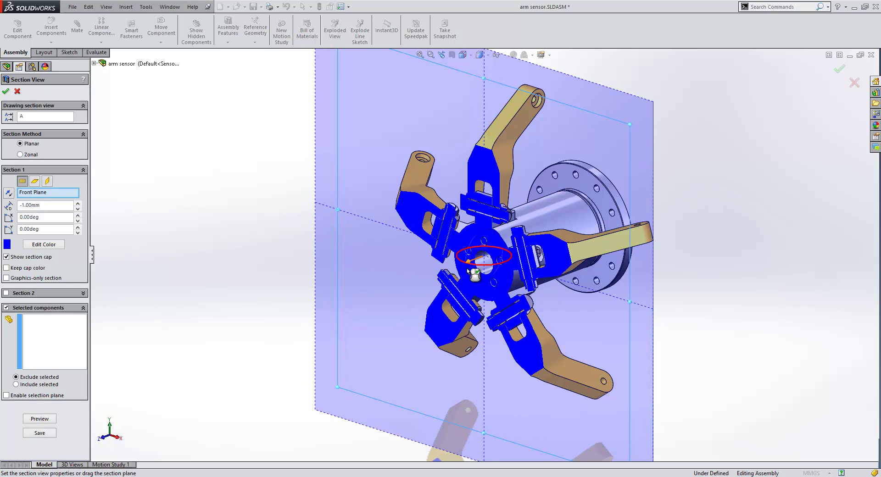
pyautogui.doubleClick(51, 205)
pyautogui.write('-5')
pyautogui.press('Return')
pyautogui.click(14, 294)
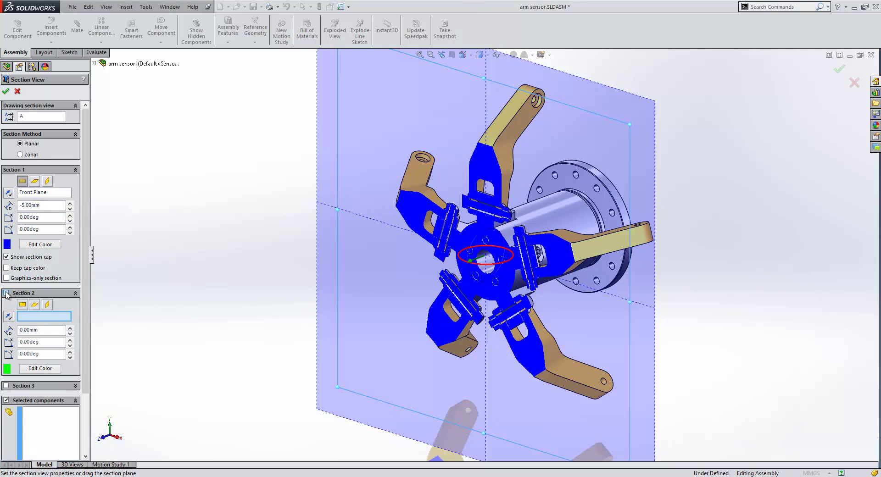
# Step: Put Section 2 on the Top Plane rotated 54 degrees, and enable Section 3 on the Right Plane
pyautogui.click(35, 305)
pyautogui.doubleClick(39, 314)
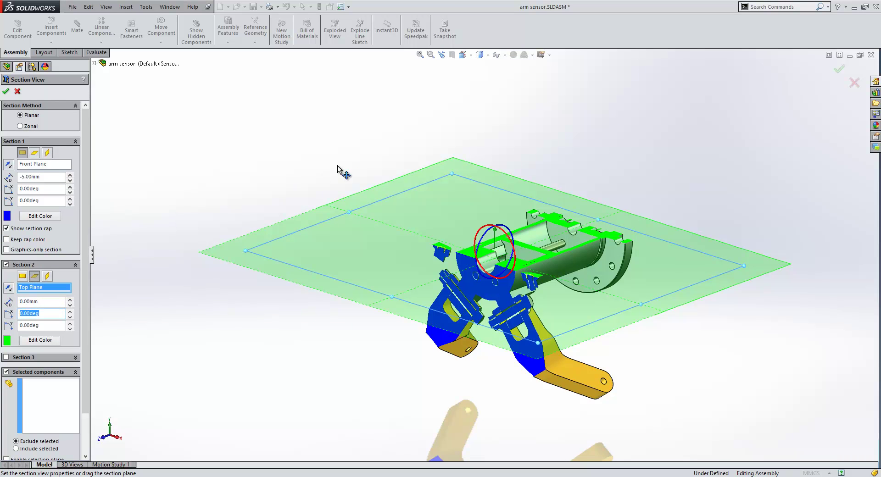
pyautogui.write('54')
pyautogui.press('Return')
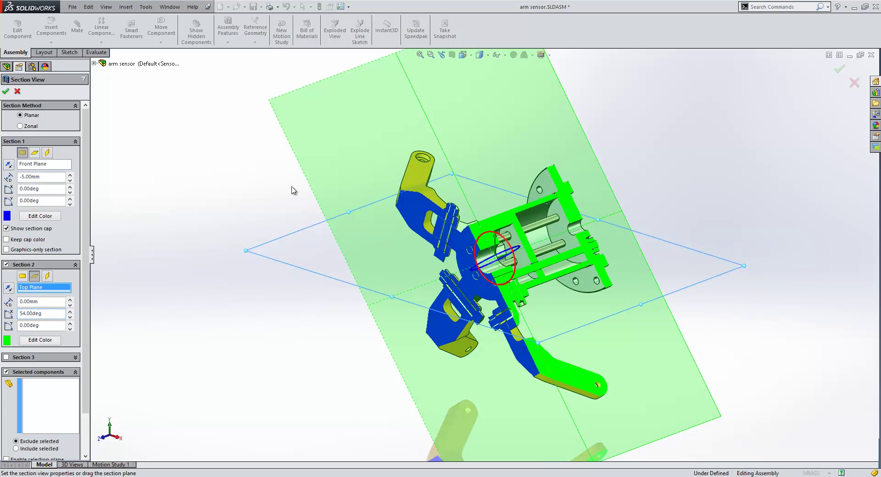
pyautogui.click(7, 357)
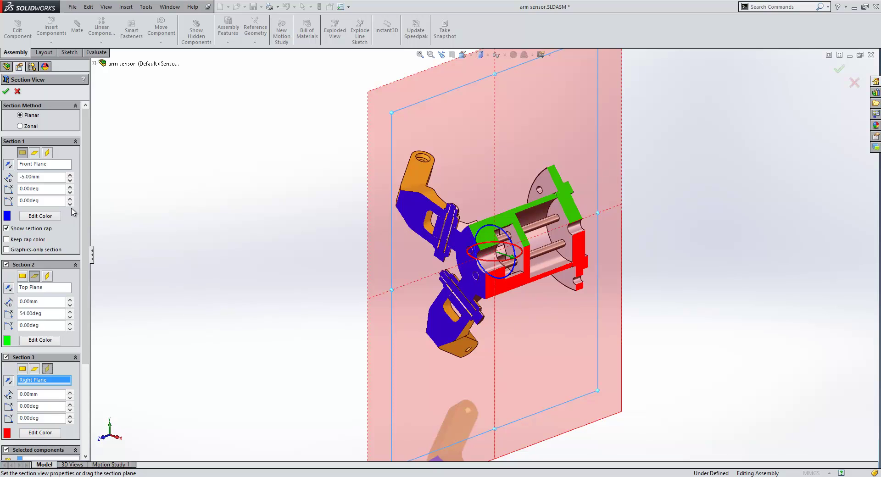
# Step: Use the Zonal section method and remove three intersection zones, including zones 5 and 7
pyautogui.click(22, 126)
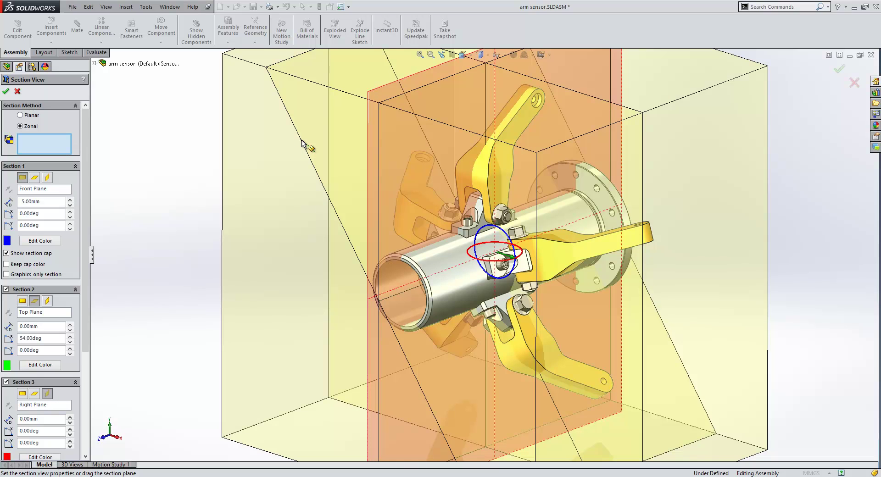
pyautogui.click(263, 224)
pyautogui.click(326, 150)
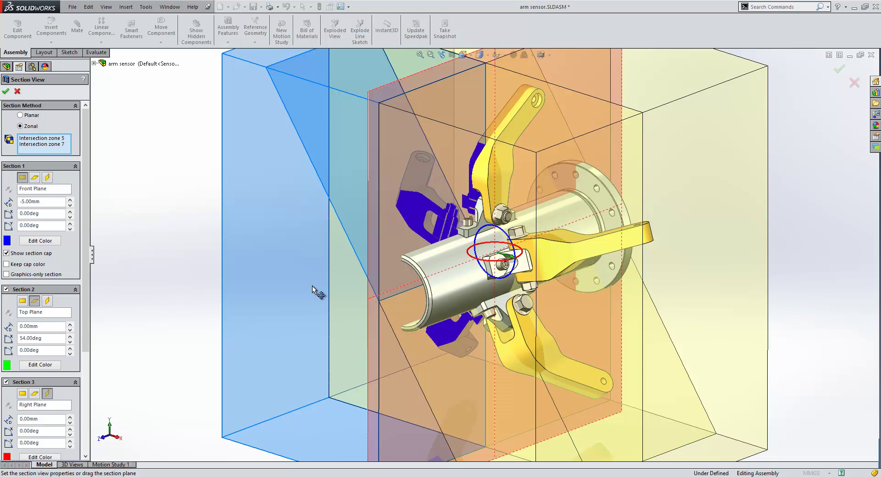
pyautogui.click(701, 227)
pyautogui.moveTo(703, 238); pyautogui.dragTo(638, 324, button='middle')
pyautogui.scroll(-2, 499, 265)
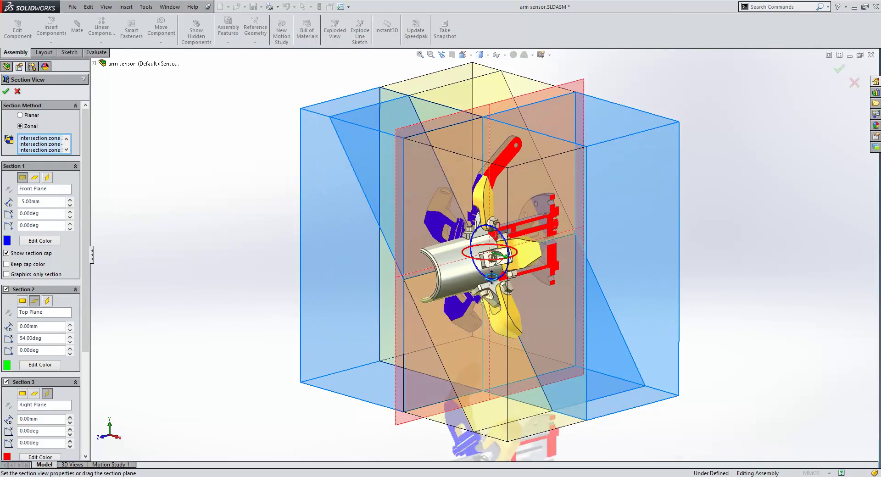
pyautogui.moveTo(490, 285); pyautogui.dragTo(463, 275, button='middle')
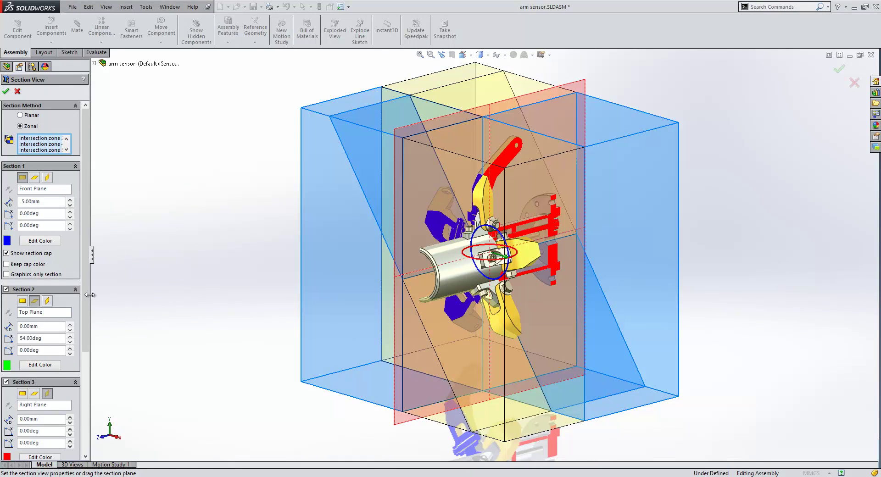
pyautogui.moveTo(92, 298); pyautogui.dragTo(89, 296)
pyautogui.scroll(-5, 50, 322)
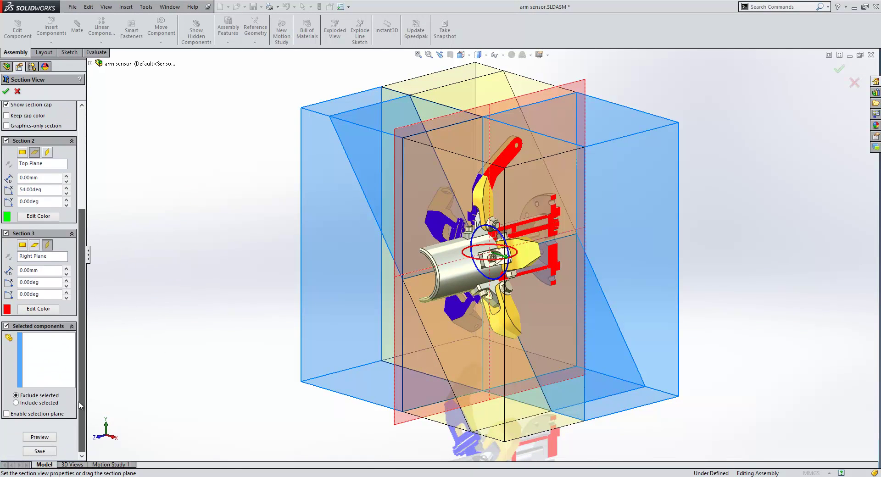
# Step: Exclude two long cap screws, two hex flange nuts and a short cap screw, then apply the section
pyautogui.click(54, 374)
pyautogui.scroll(-5, 528, 229)
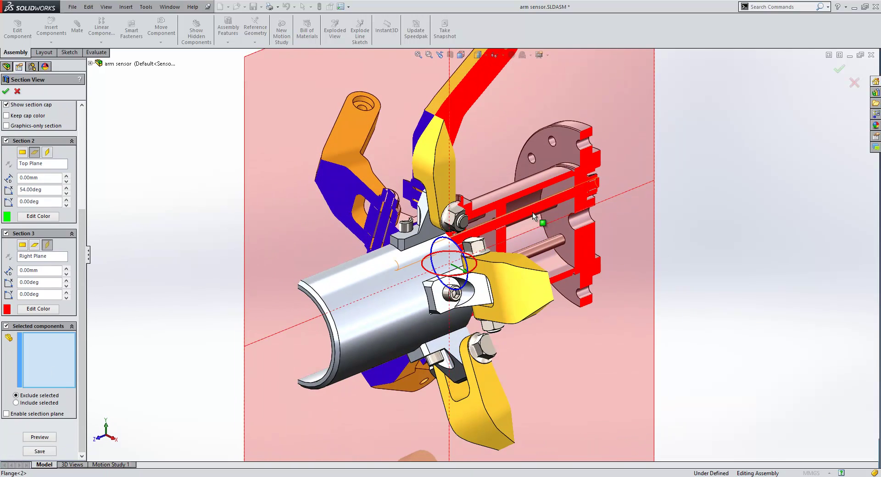
pyautogui.click(532, 211)
pyautogui.scroll(-3, 533, 211)
pyautogui.click(533, 241)
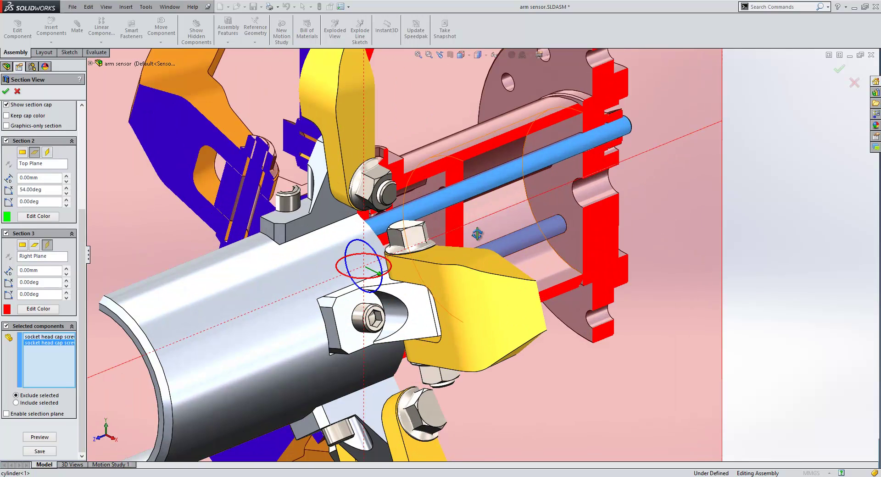
pyautogui.click(414, 210)
pyautogui.click(412, 204)
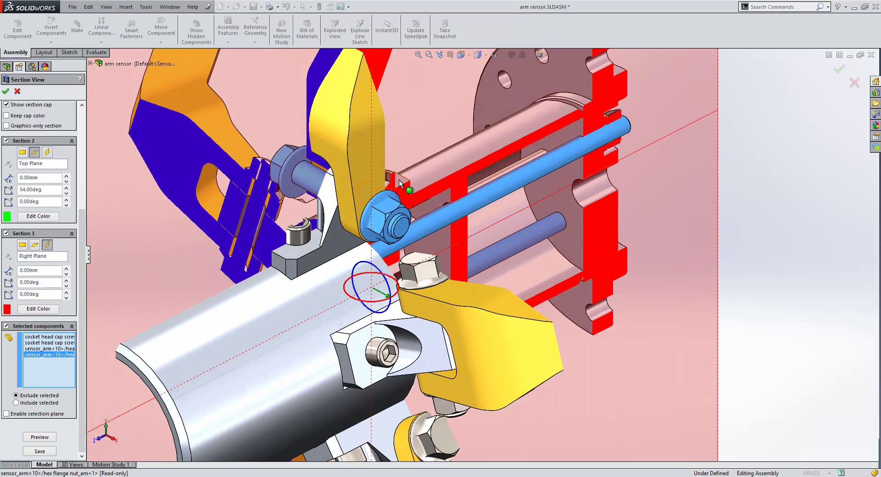
pyautogui.scroll(3, 412, 190)
pyautogui.click(388, 197)
pyautogui.scroll(4, 388, 198)
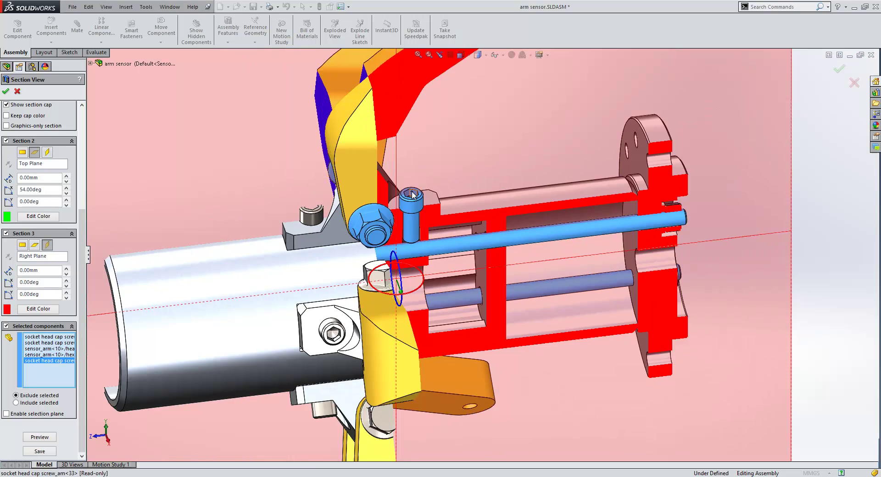
pyautogui.click(5, 91)
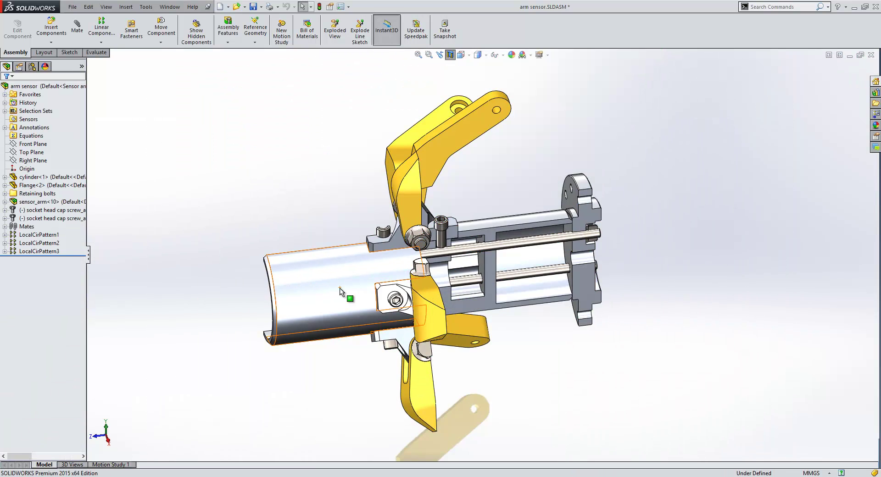
pyautogui.moveTo(340, 288); pyautogui.dragTo(261, 360, button='middle')
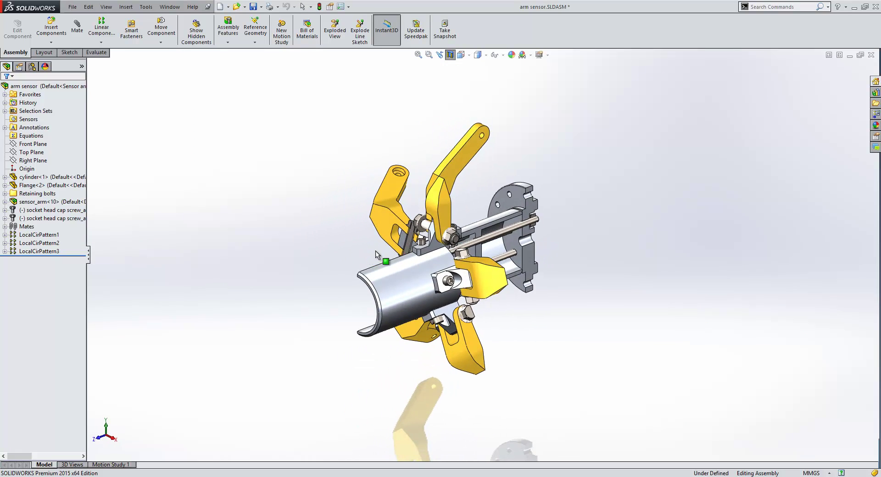
# Step: Turn off the section view and start a Radial explode step
pyautogui.click(450, 55)
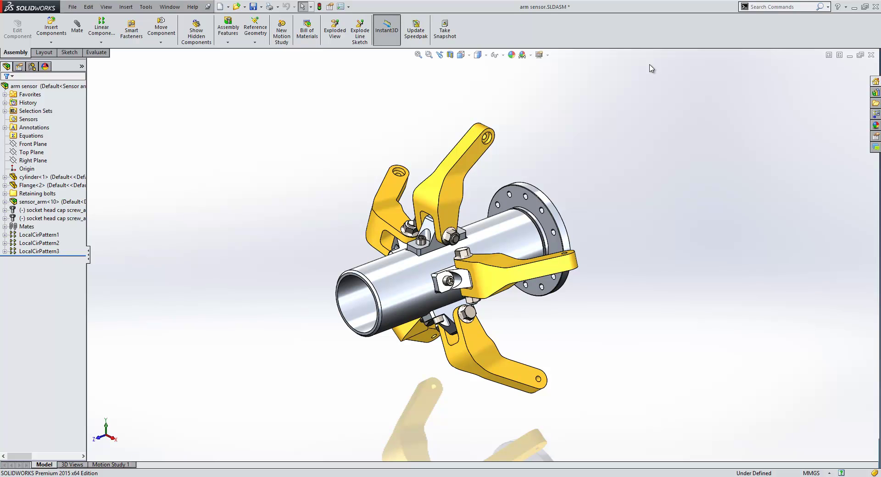
pyautogui.click(337, 33)
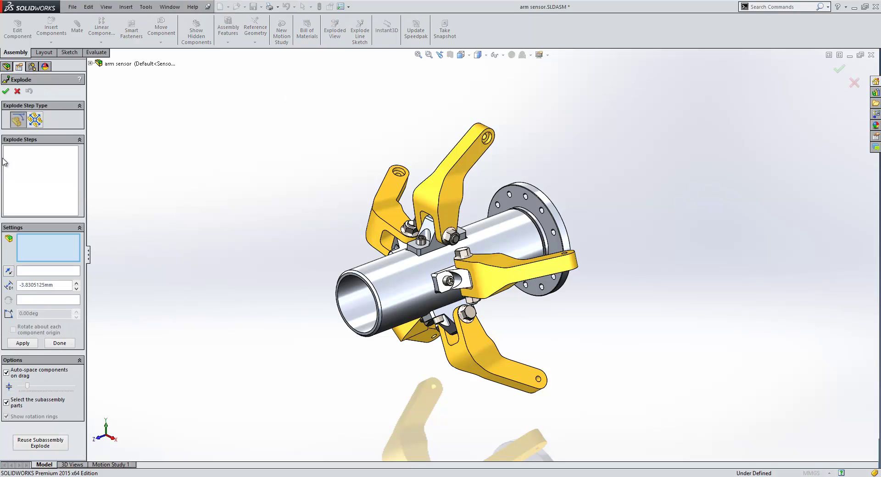
pyautogui.click(36, 122)
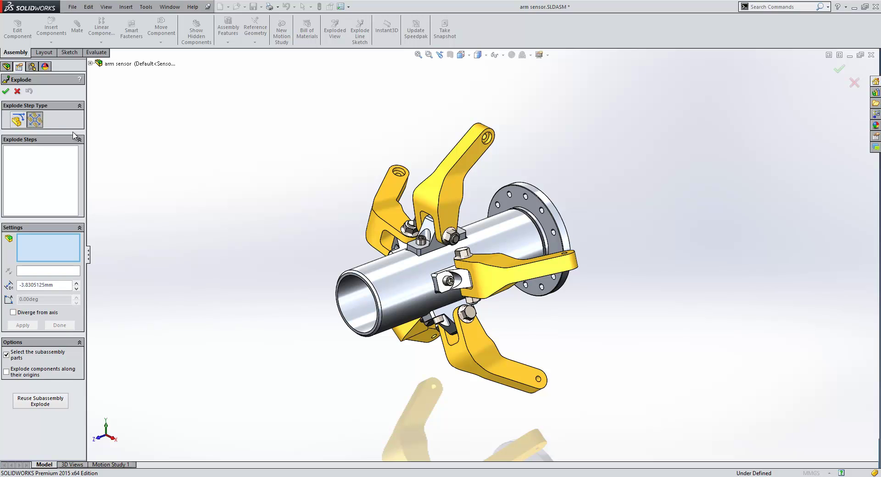
# Step: Load the socket head cap screws from Selection-Sets7(10) in the flyout tree
pyautogui.click(91, 64)
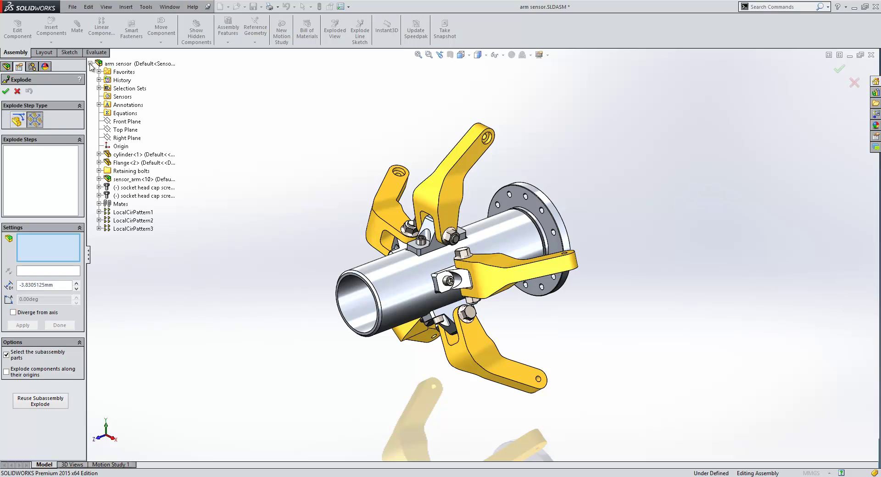
pyautogui.click(99, 88)
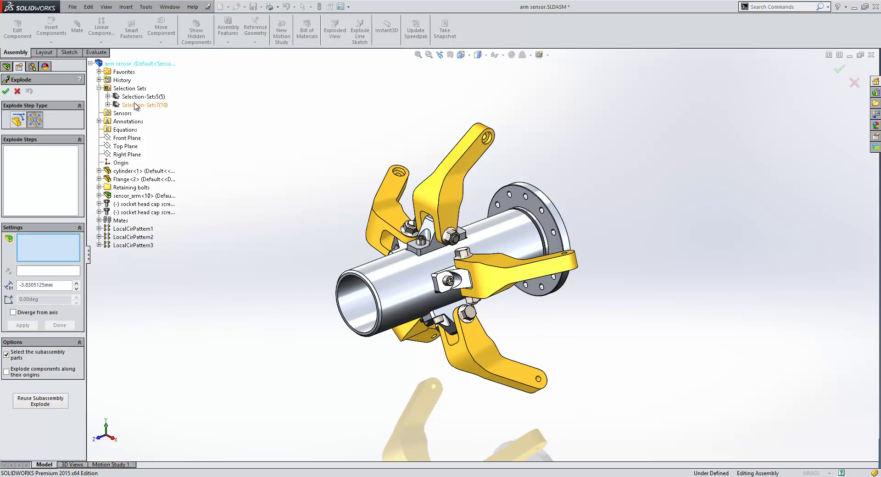
pyautogui.click(136, 105)
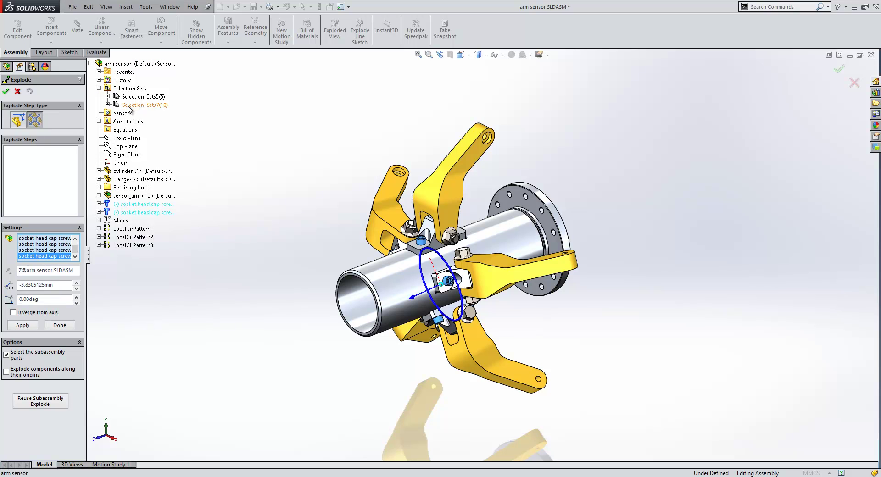
# Step: Explode the cap screws radially about the cylinder's front edge, then pick the sensor arms set
pyautogui.click(51, 271)
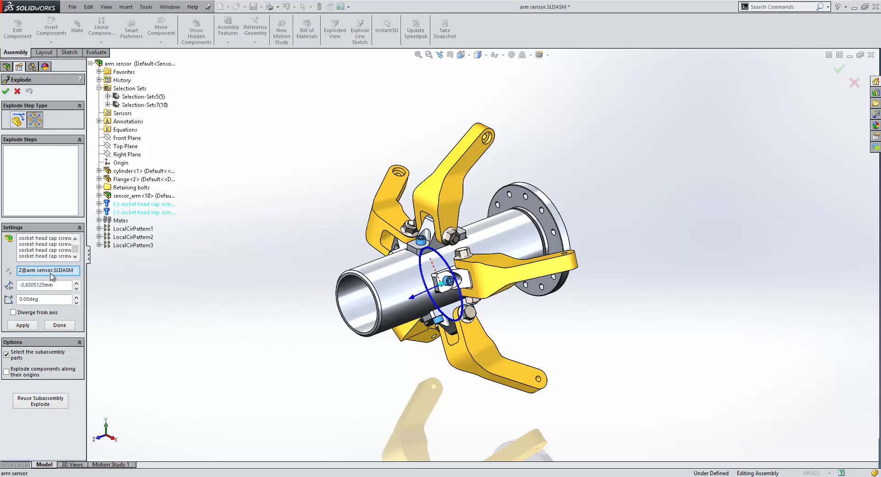
pyautogui.click(348, 327)
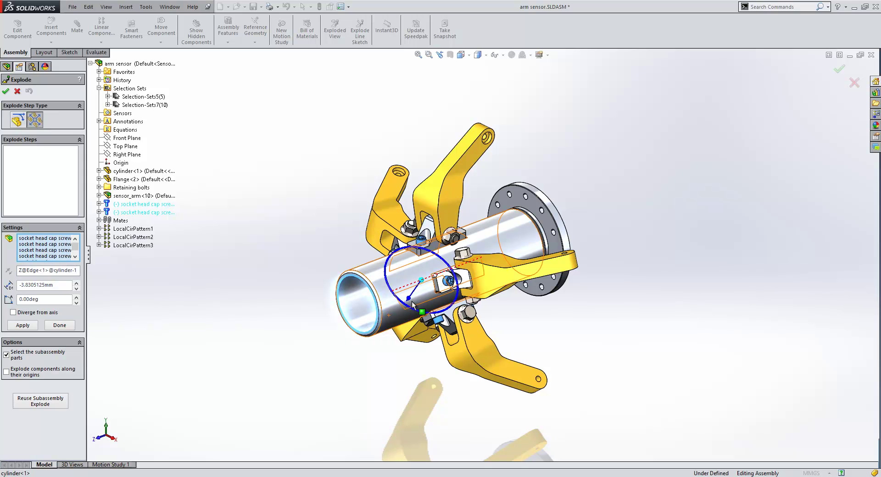
pyautogui.moveTo(410, 302); pyautogui.dragTo(338, 357)
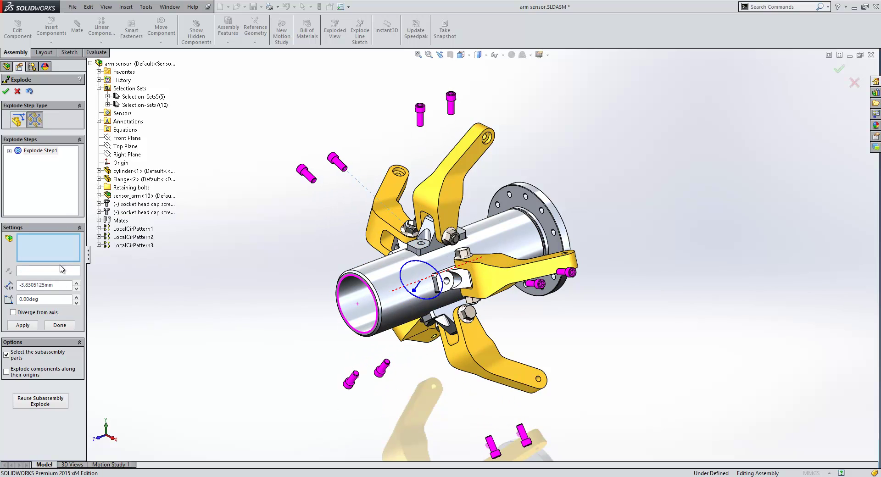
pyautogui.click(144, 105)
# Step: Spread the sensor arms radially outward about the cylinder edge as Explode Step2
pyautogui.click(65, 275)
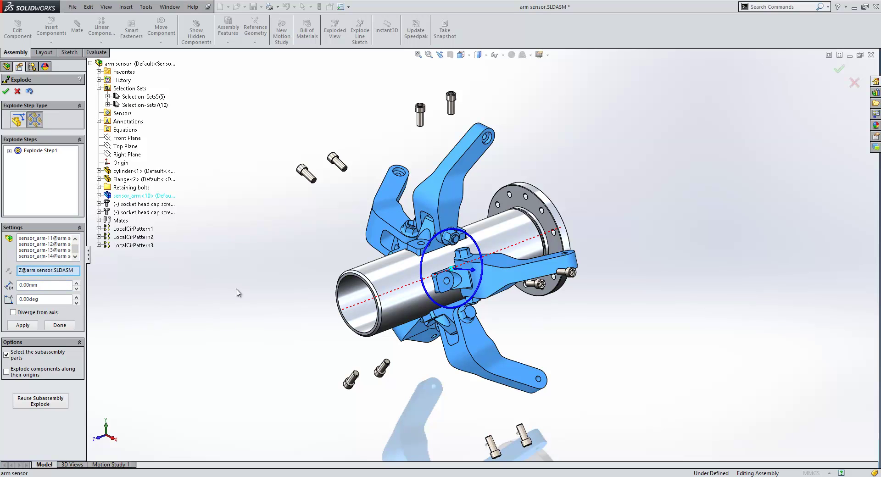
pyautogui.click(355, 330)
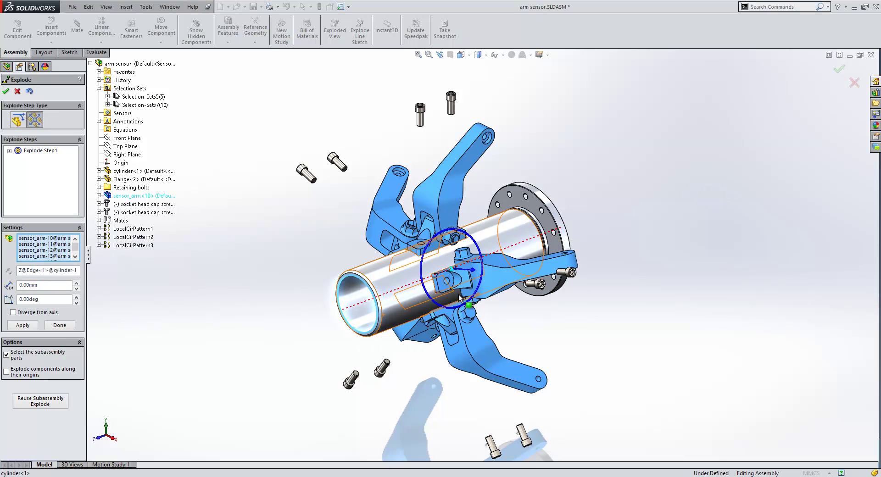
pyautogui.moveTo(473, 273); pyautogui.dragTo(546, 283)
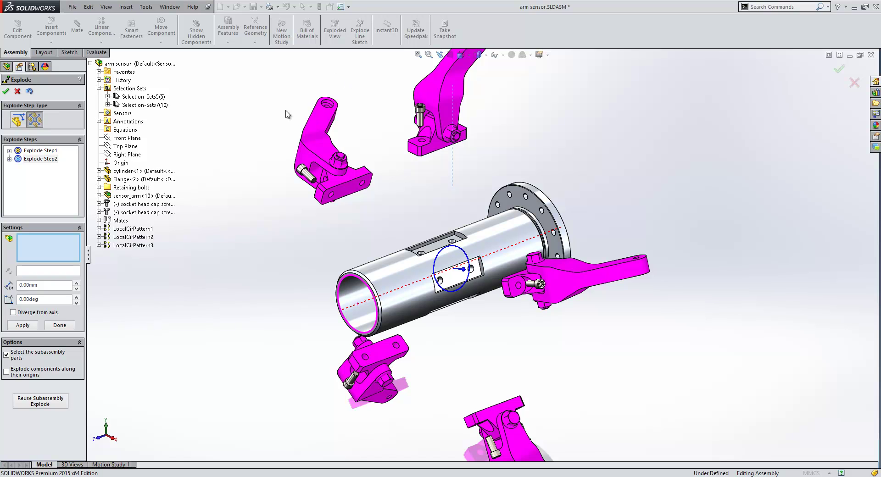
pyautogui.click(218, 269)
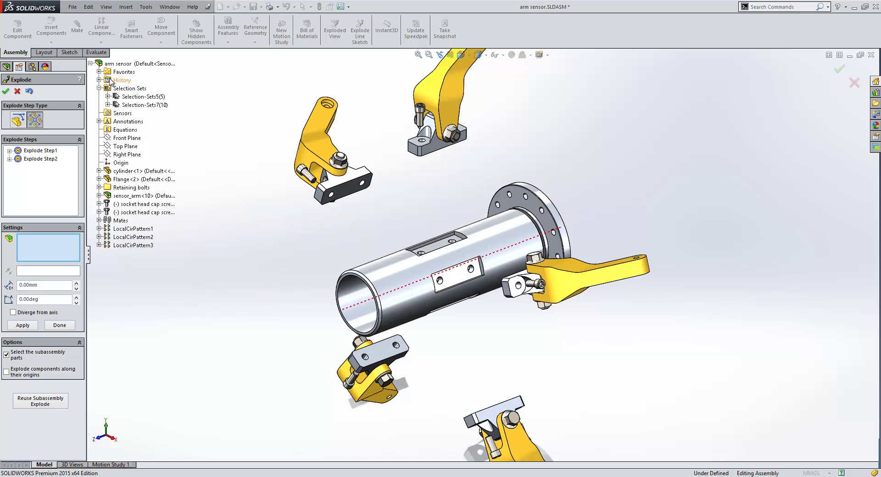
# Step: In Front view, box-select the hub parts for a Regular step and deselect the cylinder
pyautogui.click(90, 64)
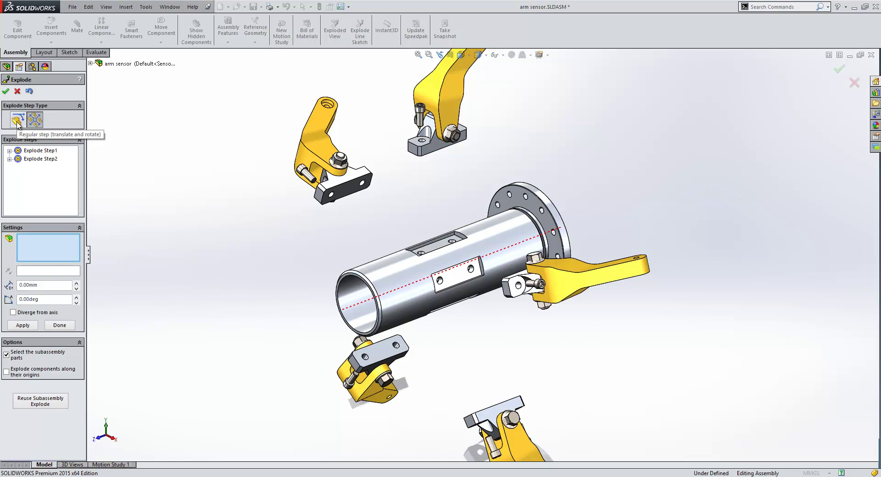
pyautogui.press('Right')
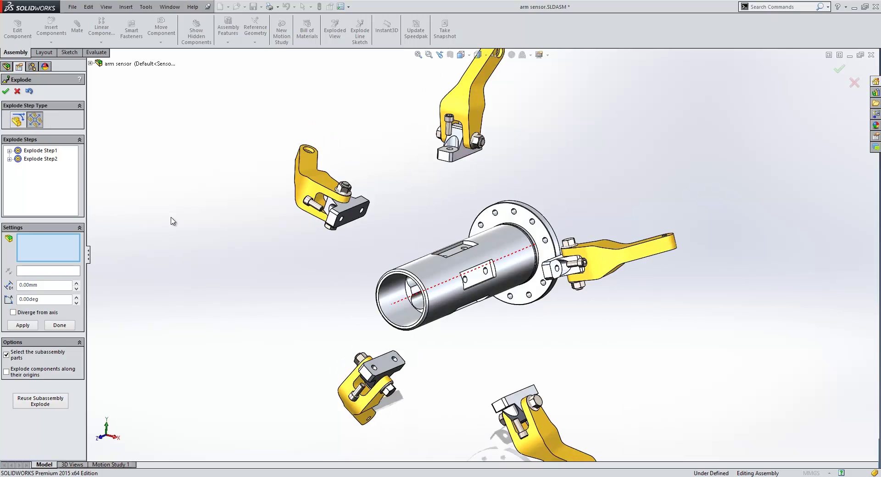
pyautogui.hotkey('ctrl', '1')
pyautogui.moveTo(426, 226); pyautogui.dragTo(542, 313)
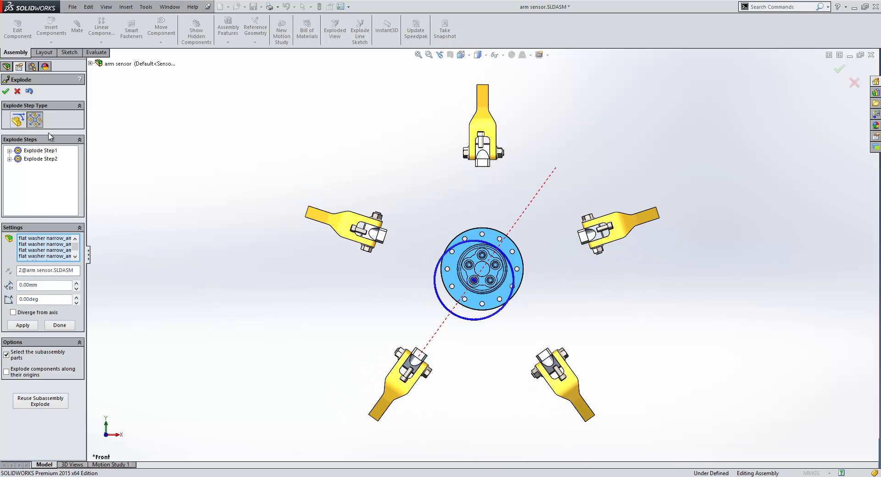
pyautogui.click(18, 121)
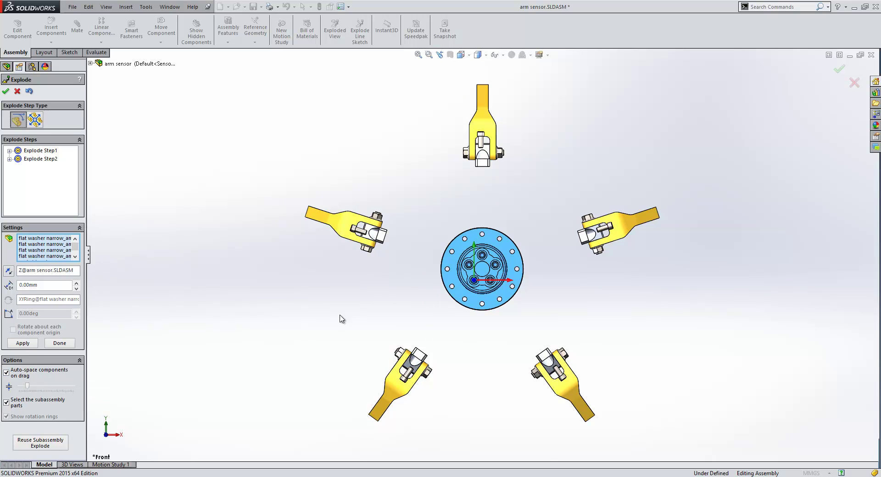
pyautogui.moveTo(342, 319); pyautogui.dragTo(316, 345, button='middle')
pyautogui.click(478, 272)
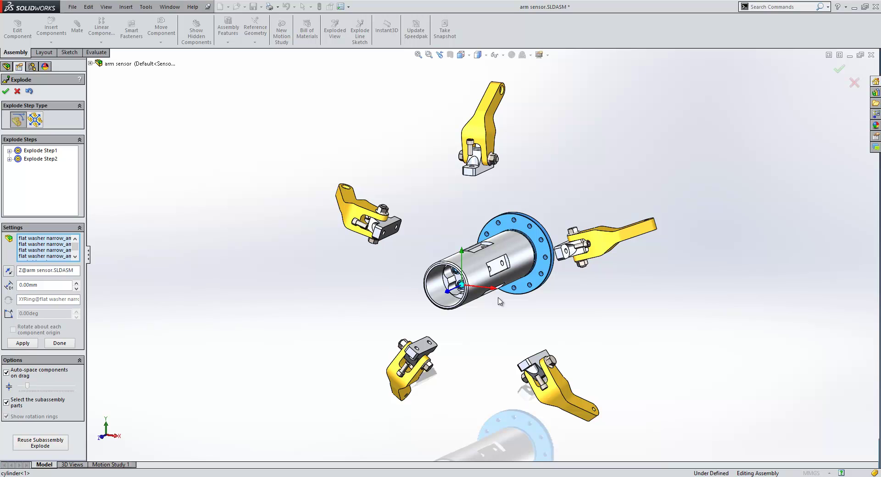
# Step: Drag the flange, bolts and washers out along the cylinder's Z axis, then review Chain1
pyautogui.scroll(-3, 495, 299)
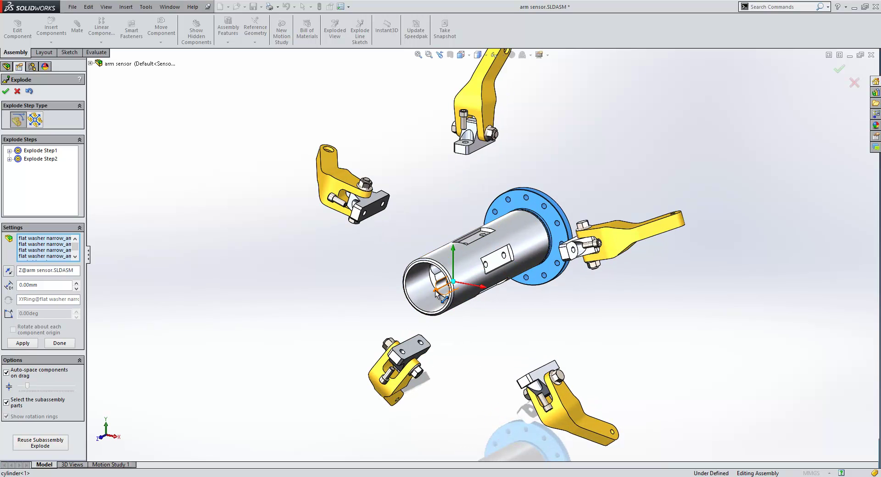
pyautogui.moveTo(437, 295); pyautogui.dragTo(538, 254)
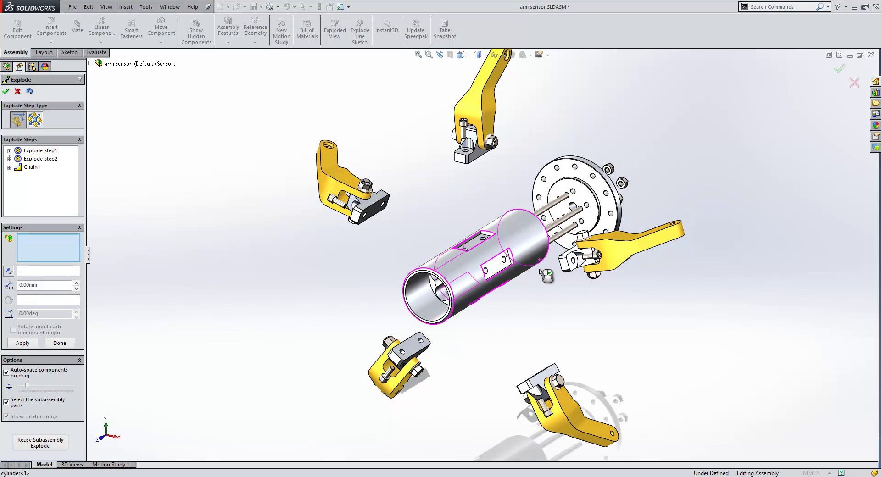
pyautogui.click(32, 167)
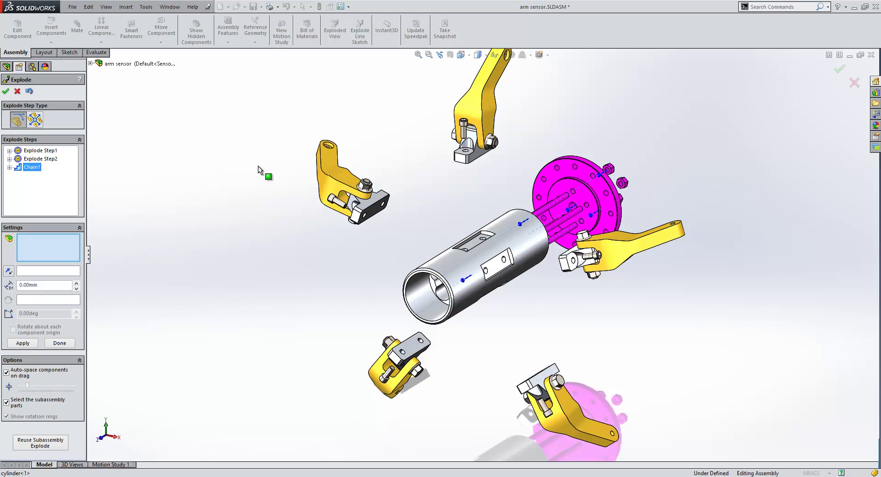